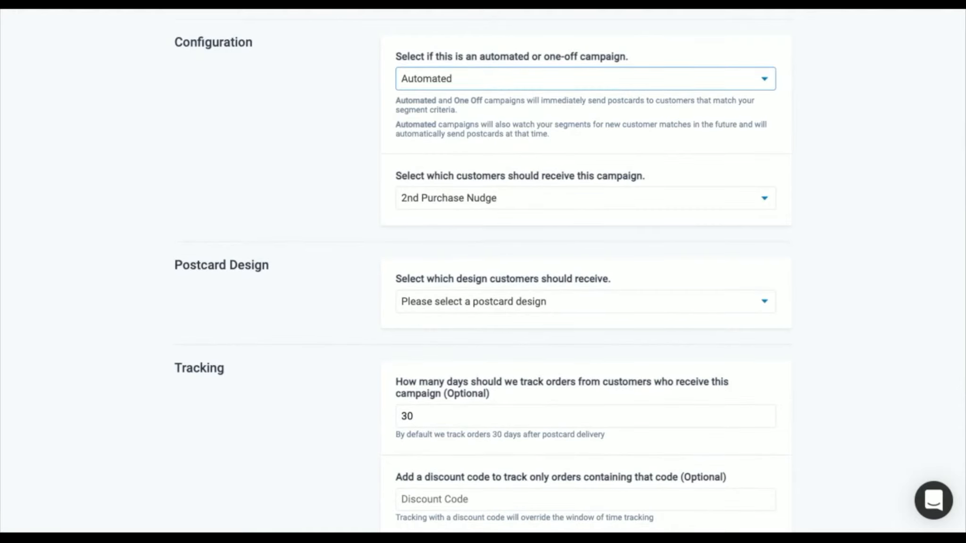
Examine the new campaign's name, automated or one-off configuration and customer segment settings
scroll(431, 107, "down", 1)
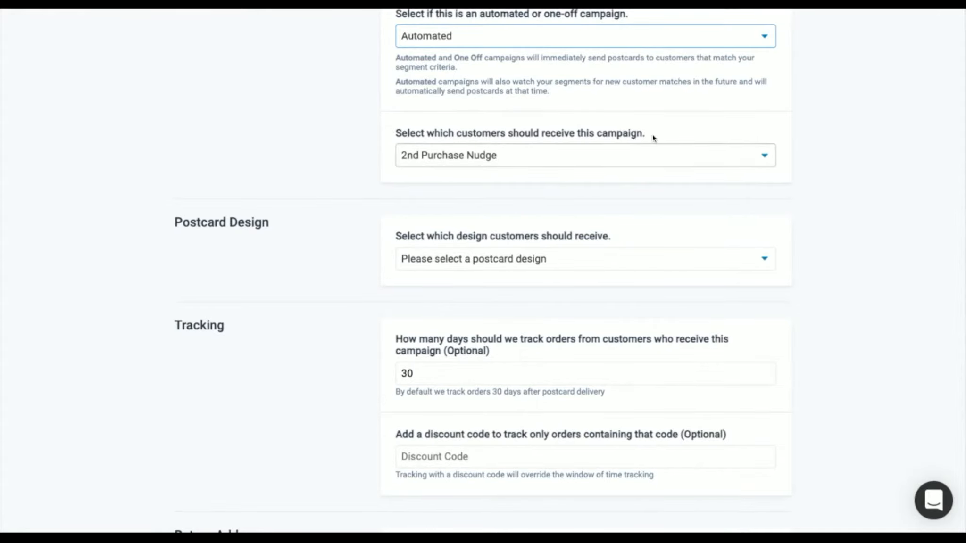
scroll(653, 137, "up", 6)
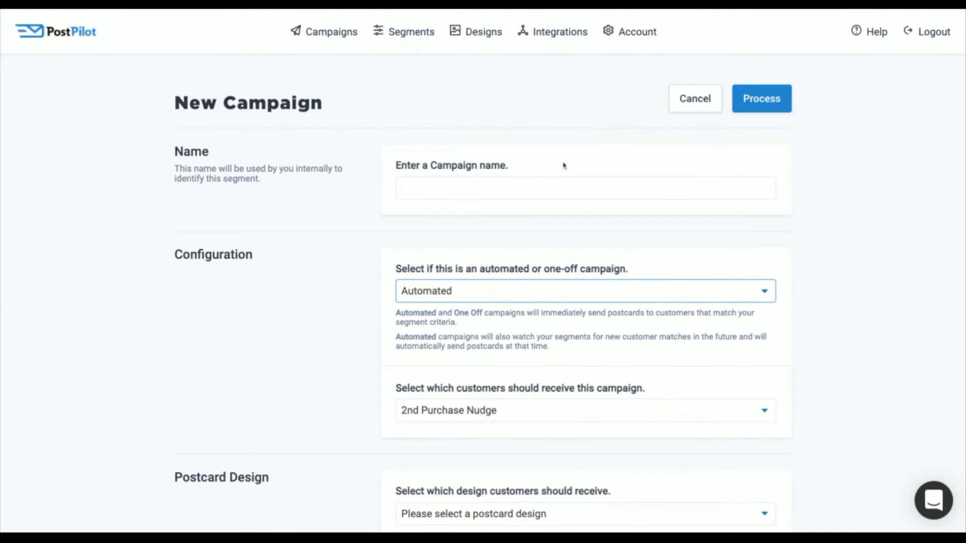
scroll(564, 165, "down", 1)
scroll(562, 164, "up", 1)
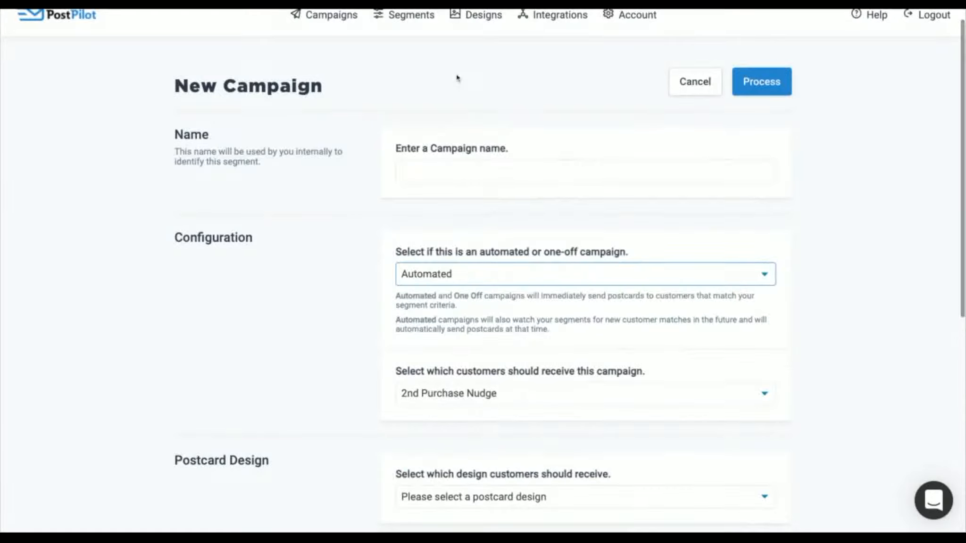
scroll(457, 78, "up", 1)
scroll(561, 145, "down", 5)
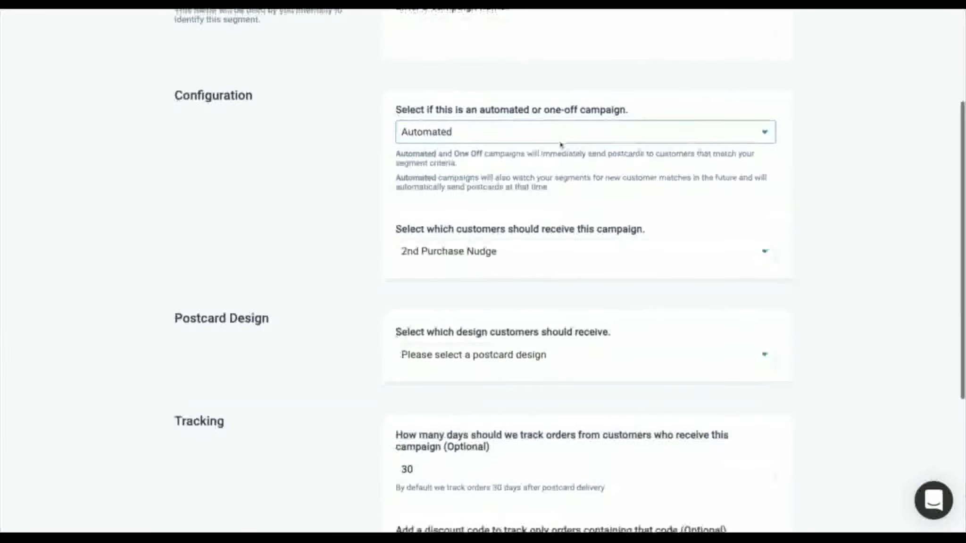
scroll(568, 176, "down", 1)
scroll(568, 176, "down", 1)
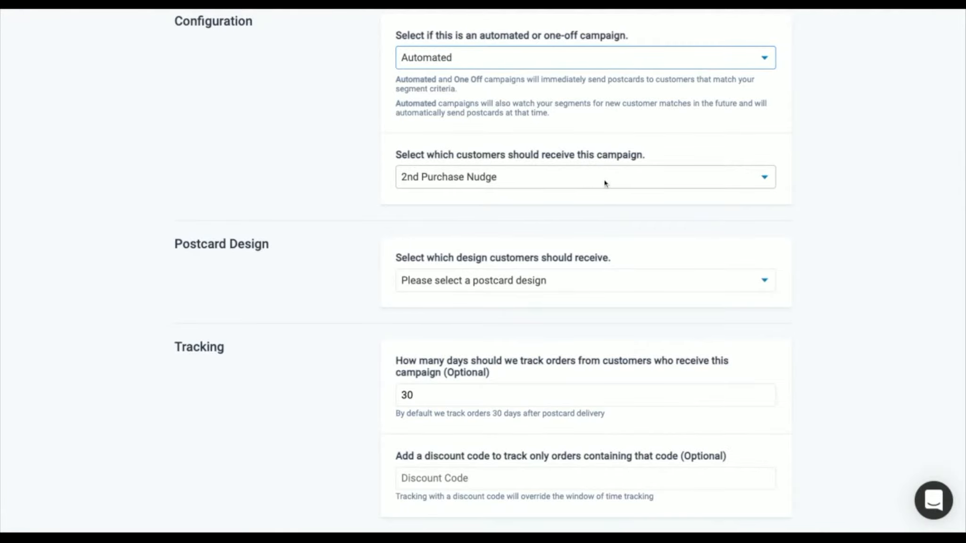
Choose the Supplements Example postcard design for the new campaign
scroll(607, 203, "down", 3)
left_click_drag(176, 151, 269, 151)
left_click(303, 193)
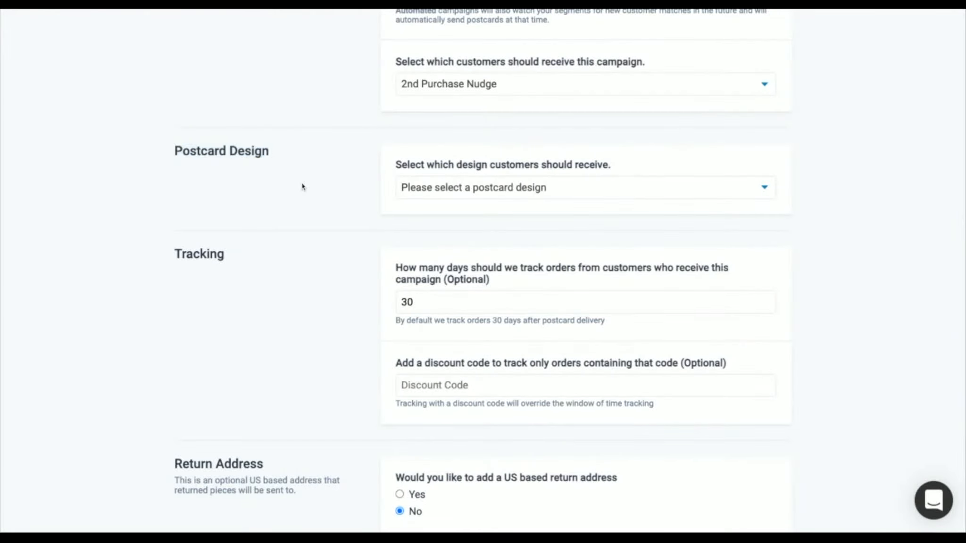
scroll(323, 190, "down", 2)
left_click(766, 135)
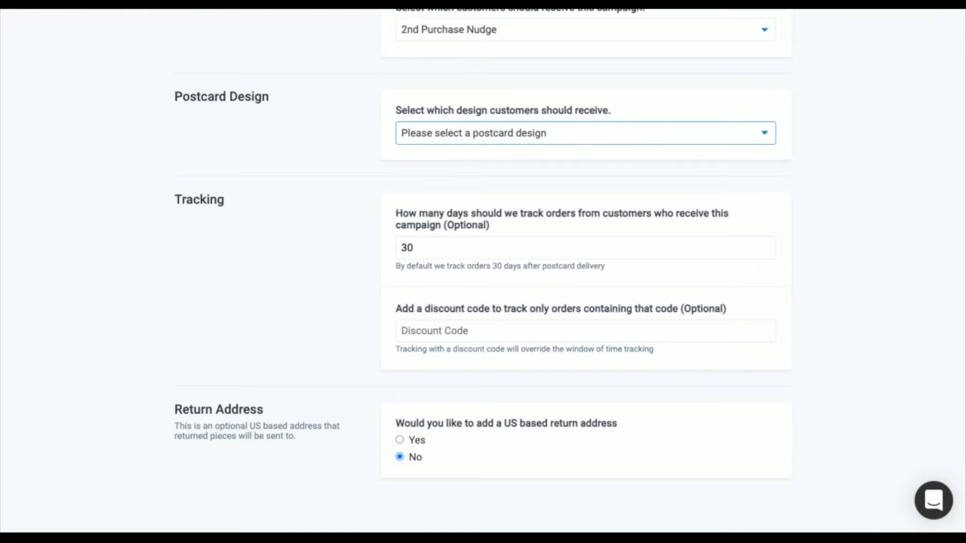
left_click(459, 175)
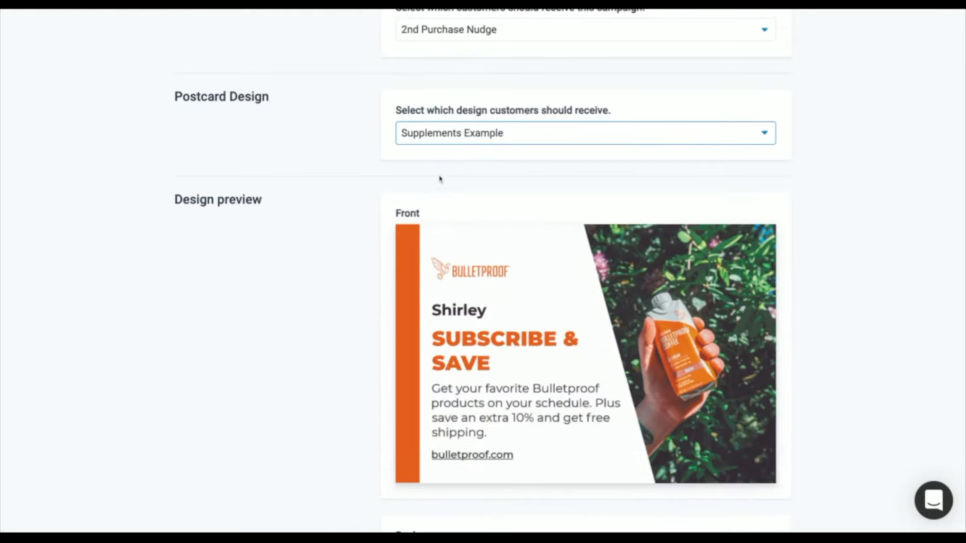
Examine the front and back previews of the selected postcard design
scroll(436, 180, "down", 1)
scroll(526, 224, "down", 3)
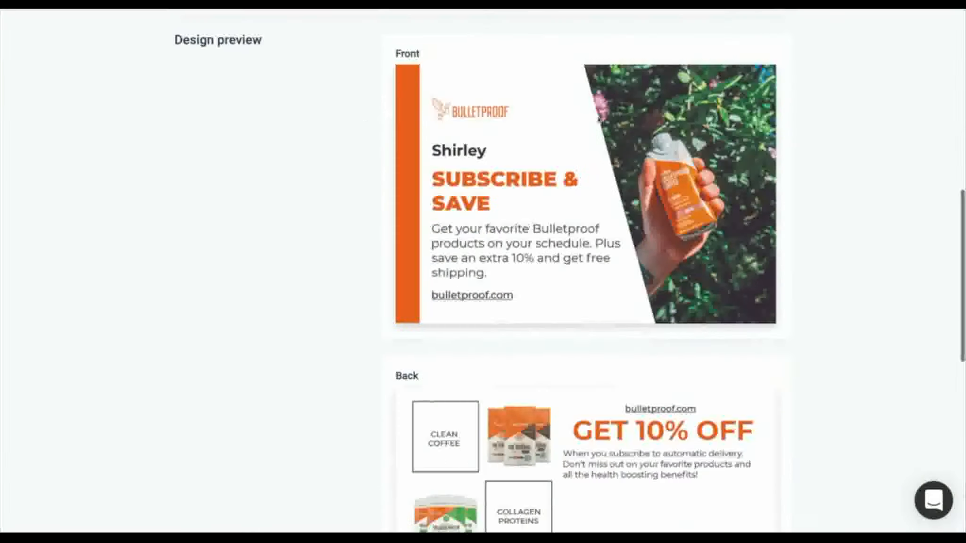
scroll(808, 281, "down", 1)
scroll(808, 282, "down", 1)
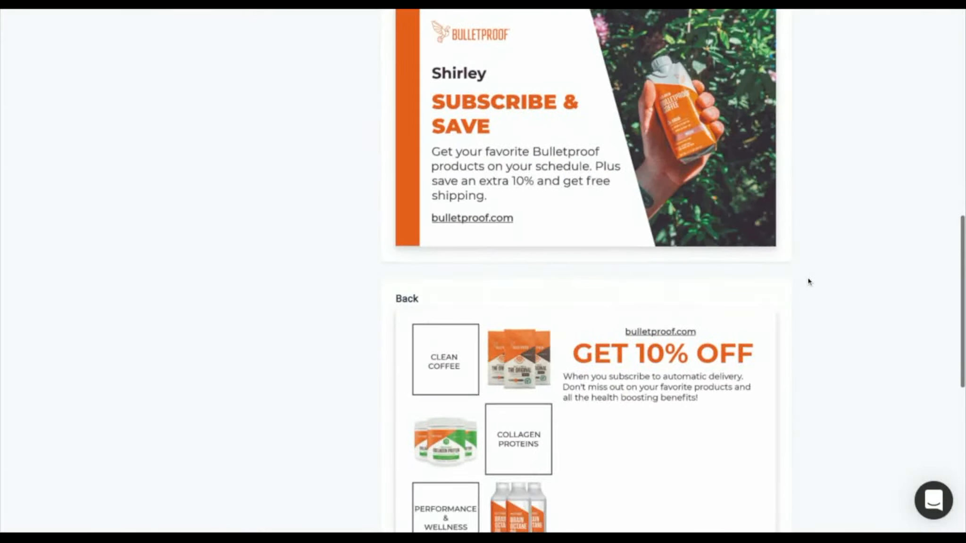
scroll(808, 281, "down", 3)
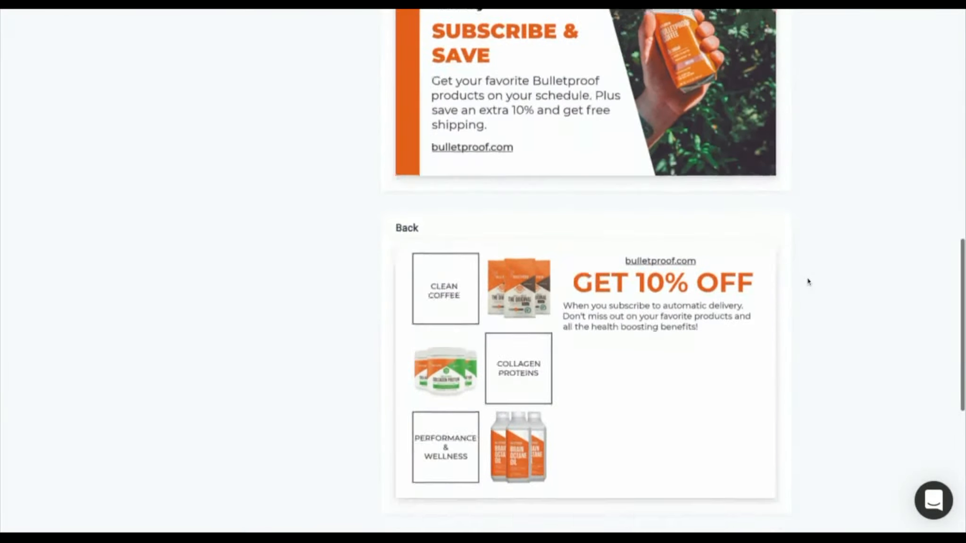
scroll(804, 285, "up", 1)
scroll(804, 285, "down", 5)
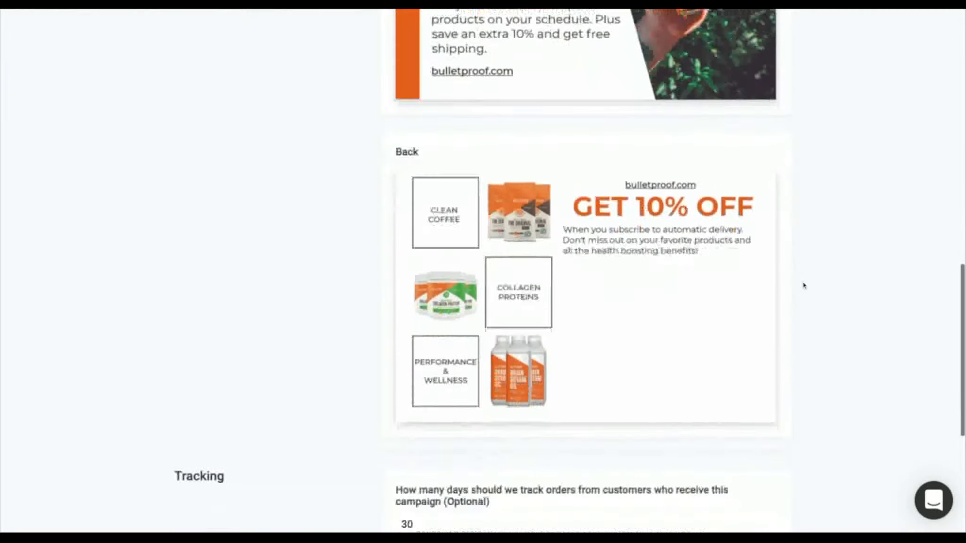
scroll(804, 286, "down", 3)
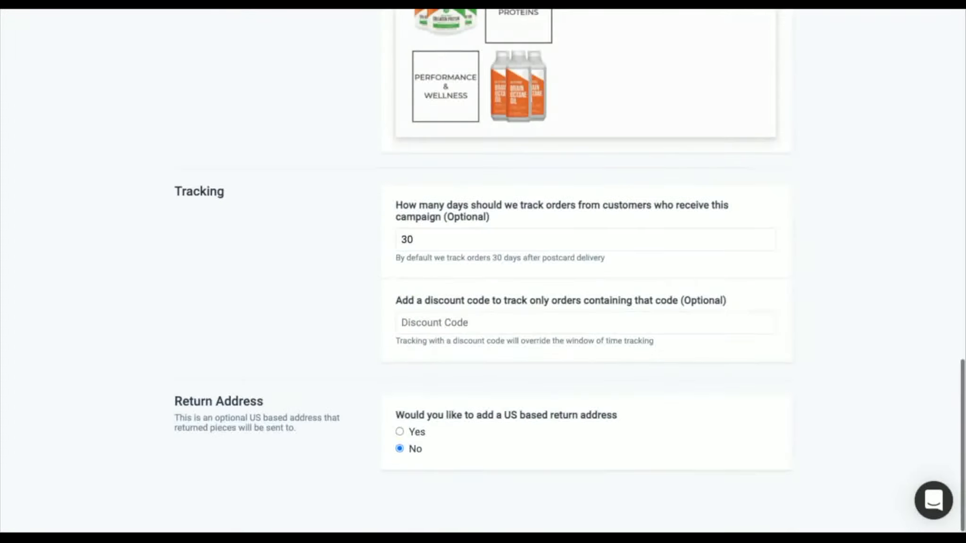
Set MISSYOU15 as the campaign's tracking discount code and review the optional return address section
double_click(177, 191)
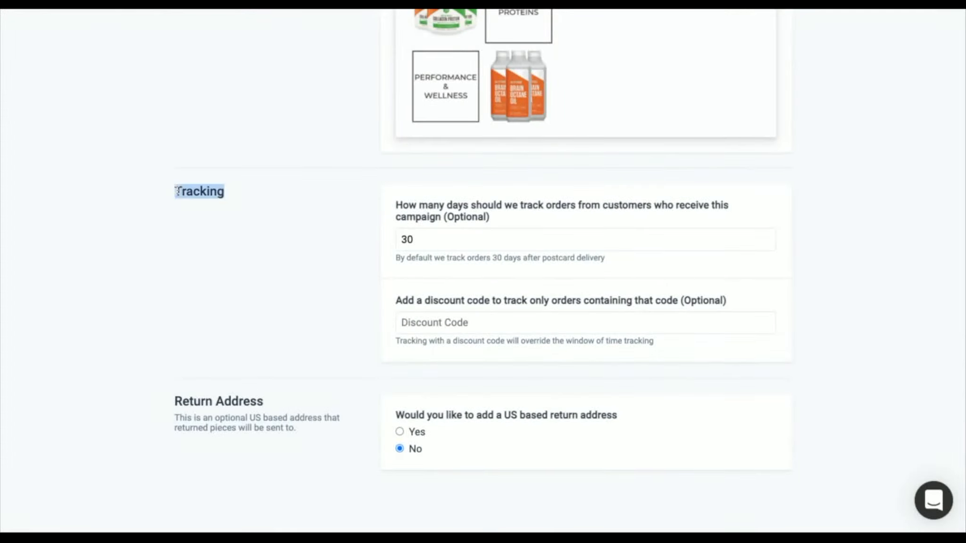
left_click(280, 252)
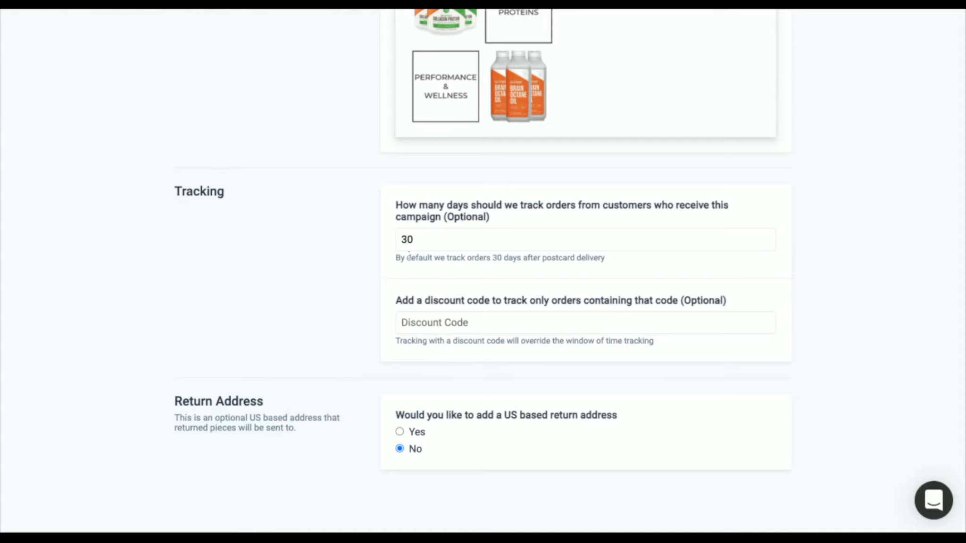
left_click_drag(401, 240, 423, 239)
left_click(422, 274)
scroll(672, 229, "up", 4)
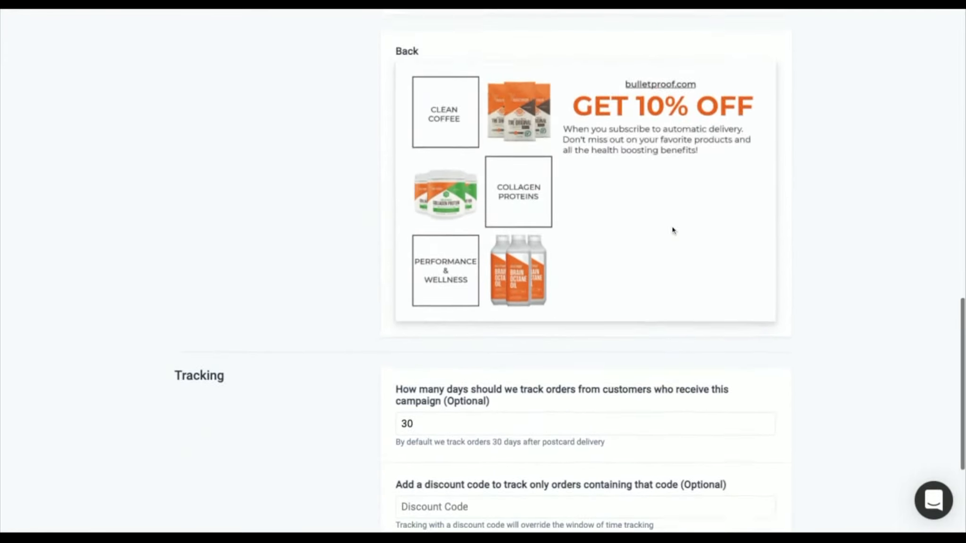
scroll(673, 230, "down", 2)
scroll(672, 230, "down", 2)
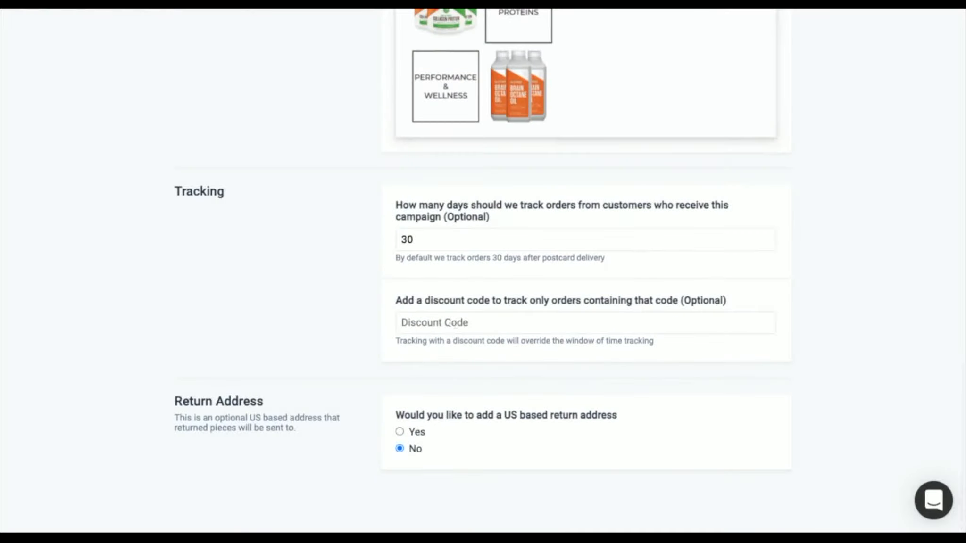
type("MISSYOU15")
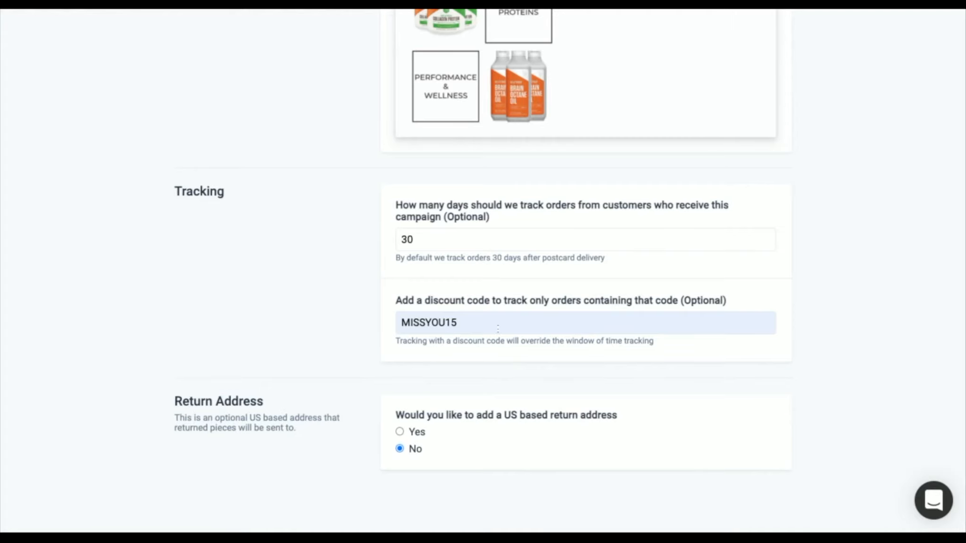
left_click_drag(175, 400, 300, 430)
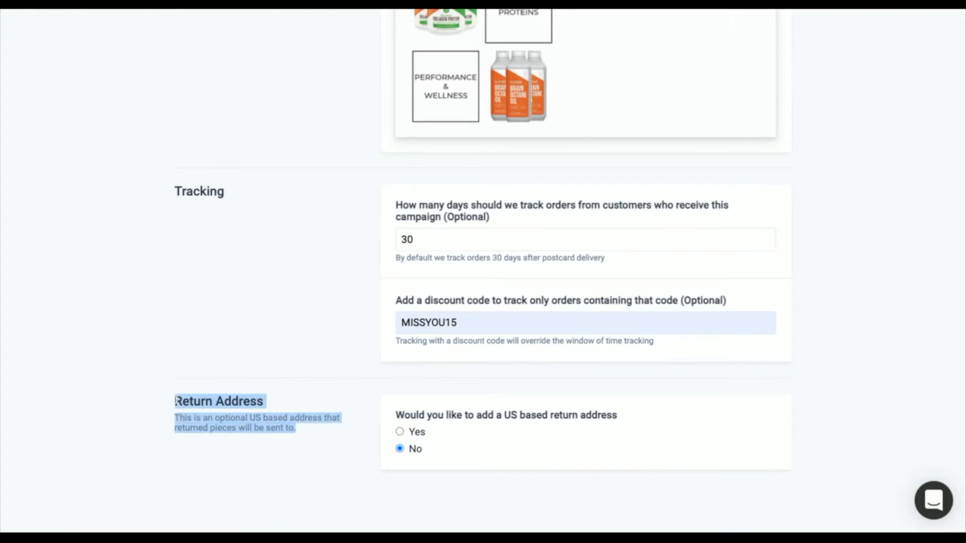
left_click(302, 432)
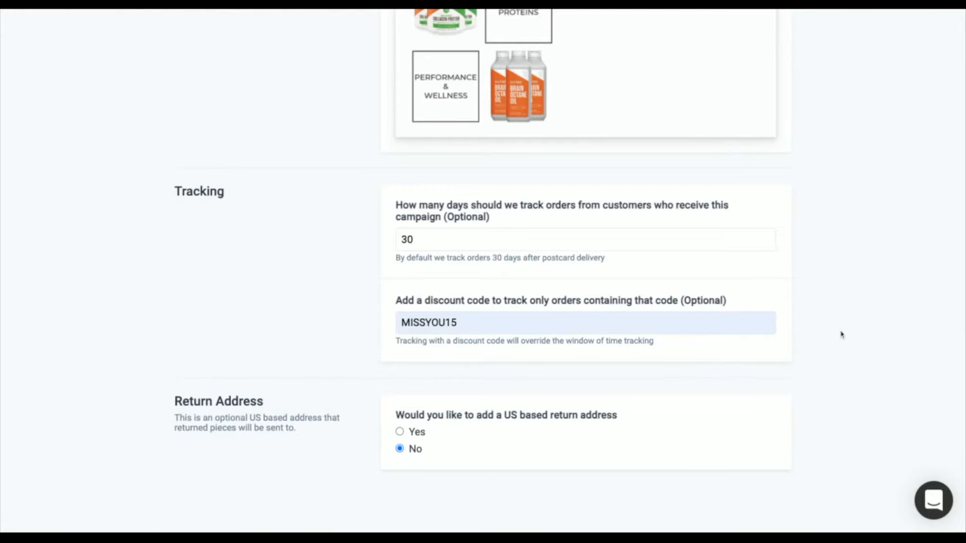
Leave the new campaign form and open the details of the 2nd Purchase Nudge 11/04/2019 campaign
scroll(841, 335, "up", 20)
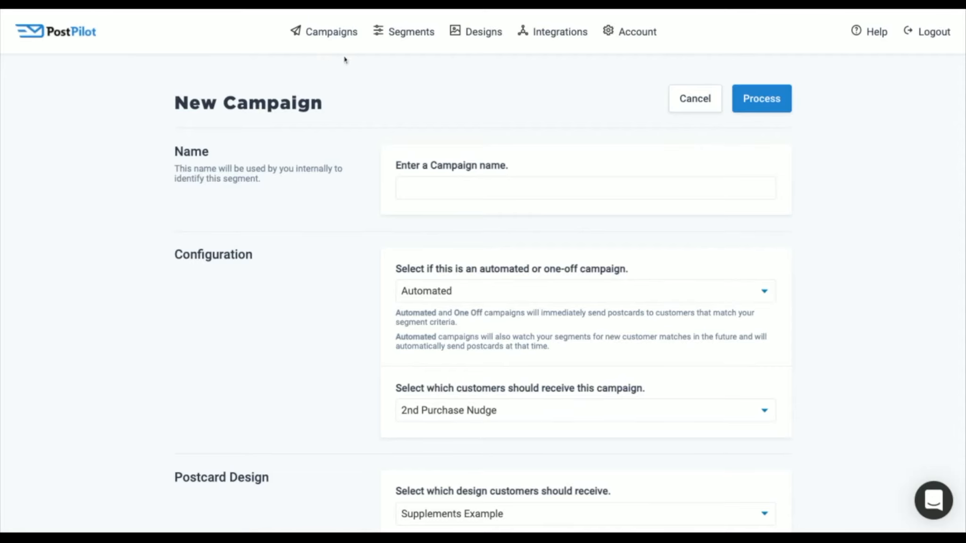
left_click(331, 35)
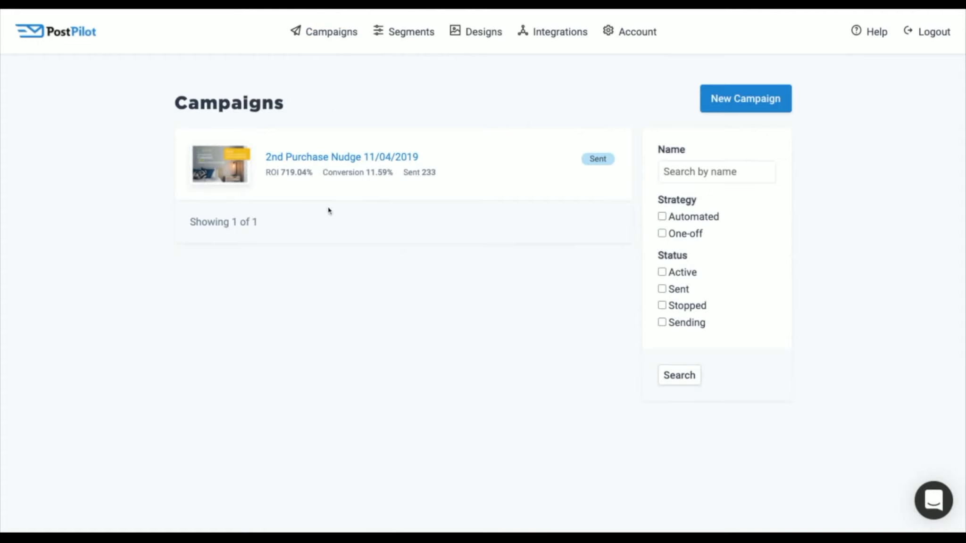
left_click_drag(265, 173, 436, 173)
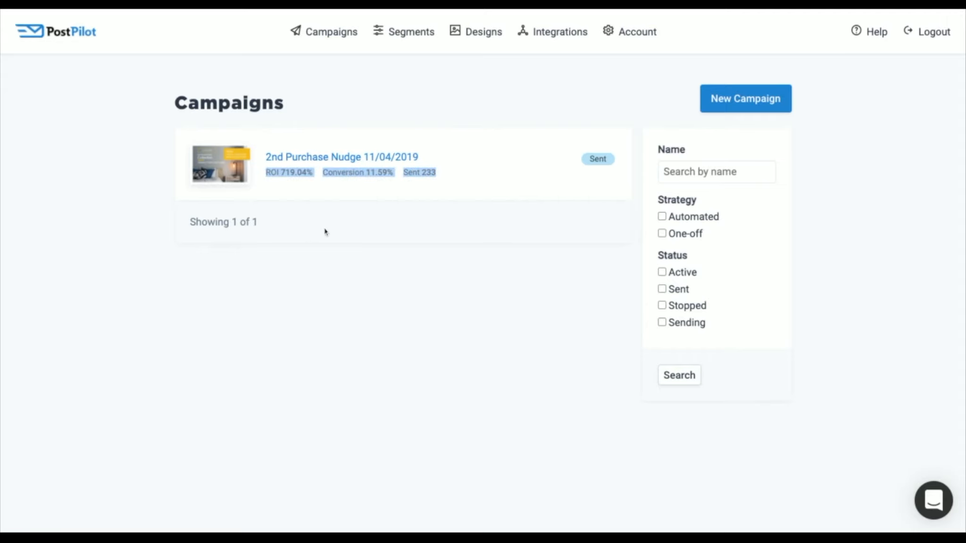
left_click(348, 223)
left_click(324, 159)
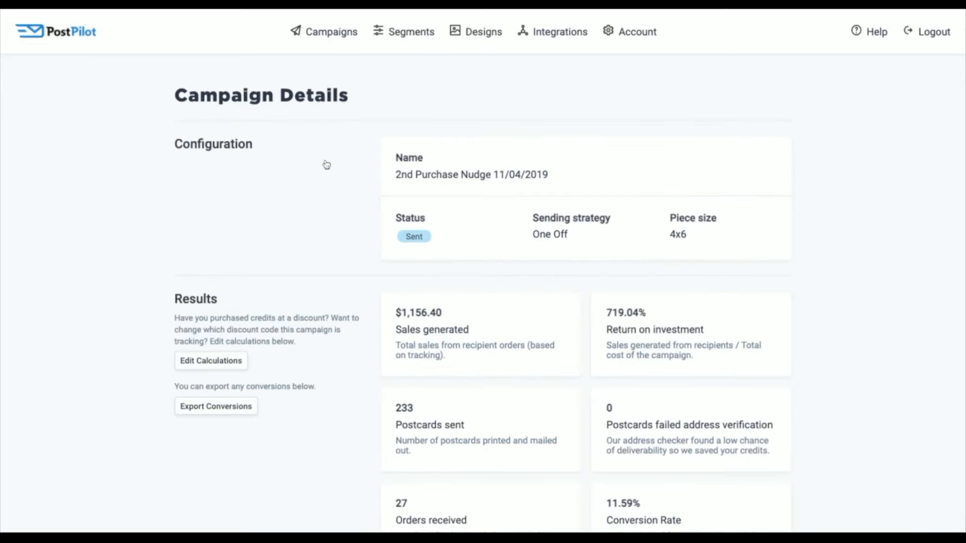
Examine the campaign's results, including the total cost and the postcards that failed address verification
scroll(332, 156, "down", 5)
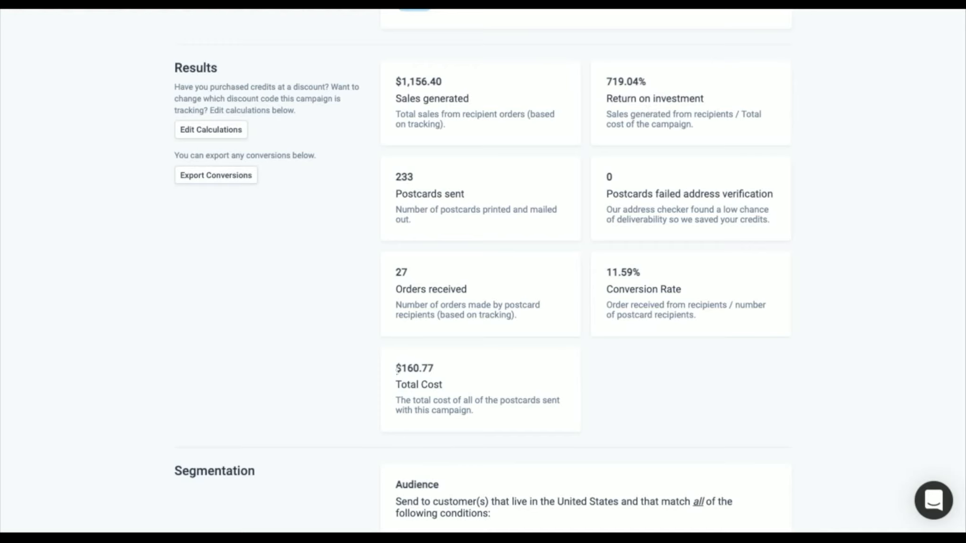
left_click_drag(397, 369, 434, 369)
left_click(467, 381)
scroll(804, 276, "up", 1)
scroll(804, 276, "down", 1)
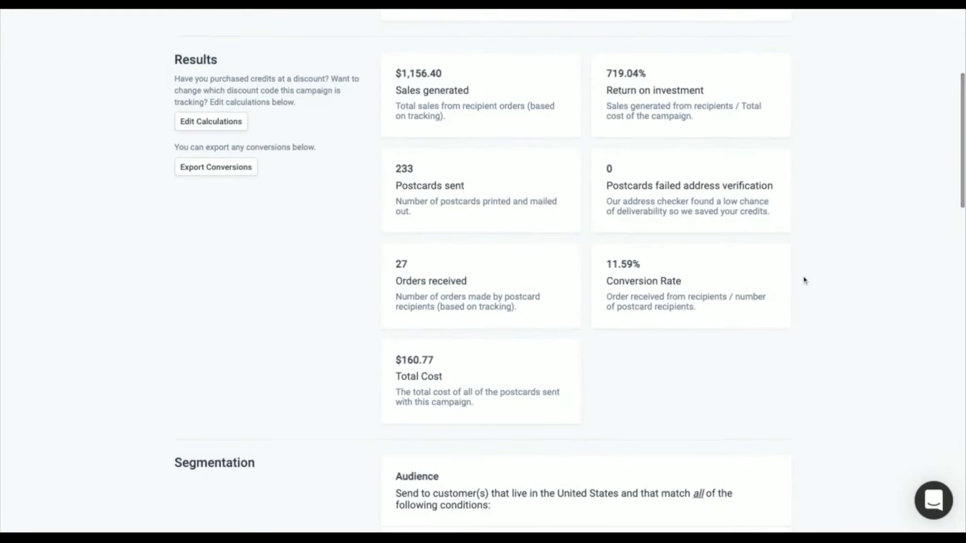
scroll(804, 280, "down", 1)
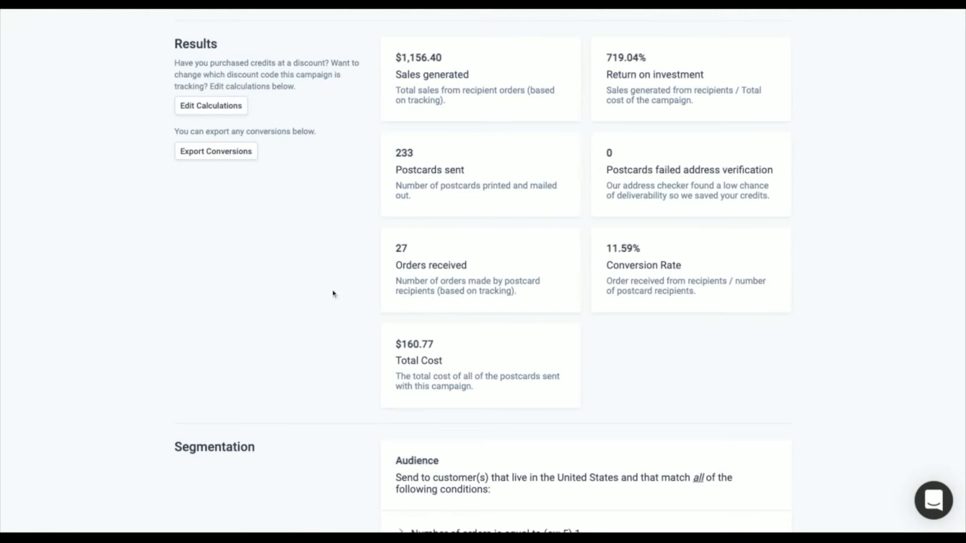
scroll(688, 390, "up", 2)
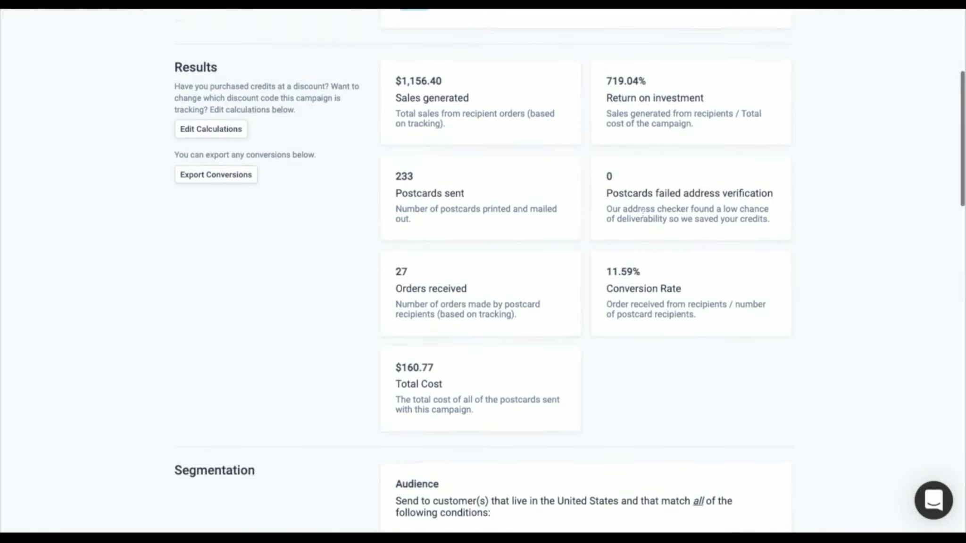
left_click_drag(609, 193, 777, 197)
left_click(767, 225)
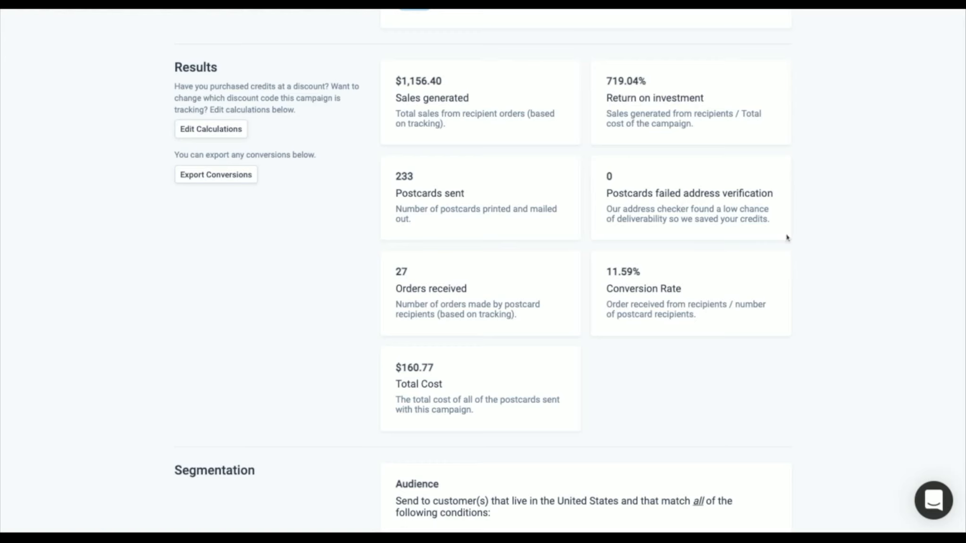
triple_click(770, 221)
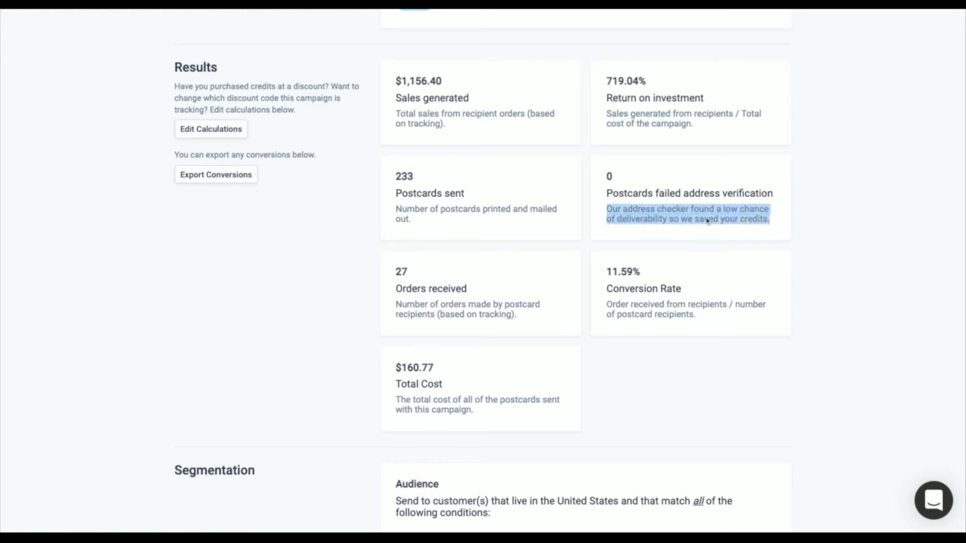
left_click(721, 233)
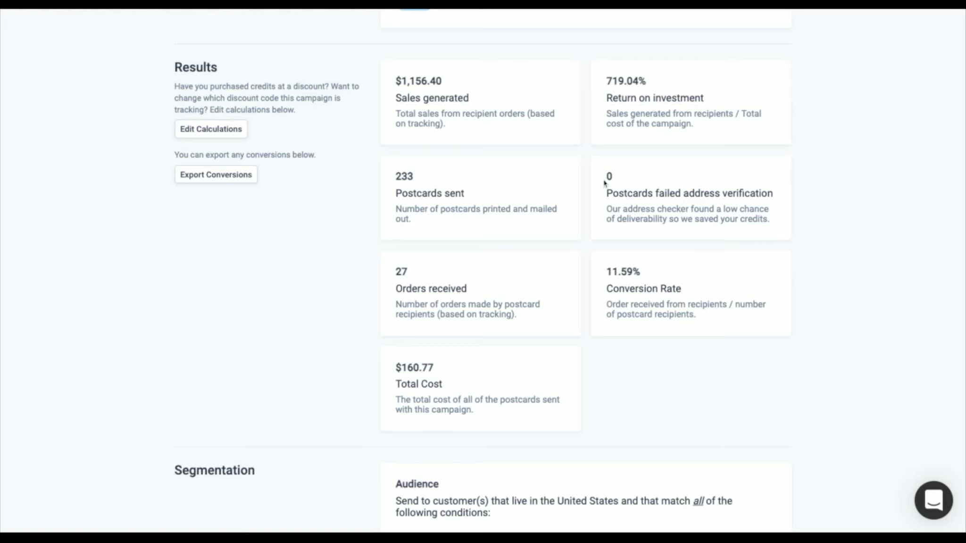
Review the campaign's segmentation conditions, postcard design and recent recipients
scroll(683, 245, "down", 2)
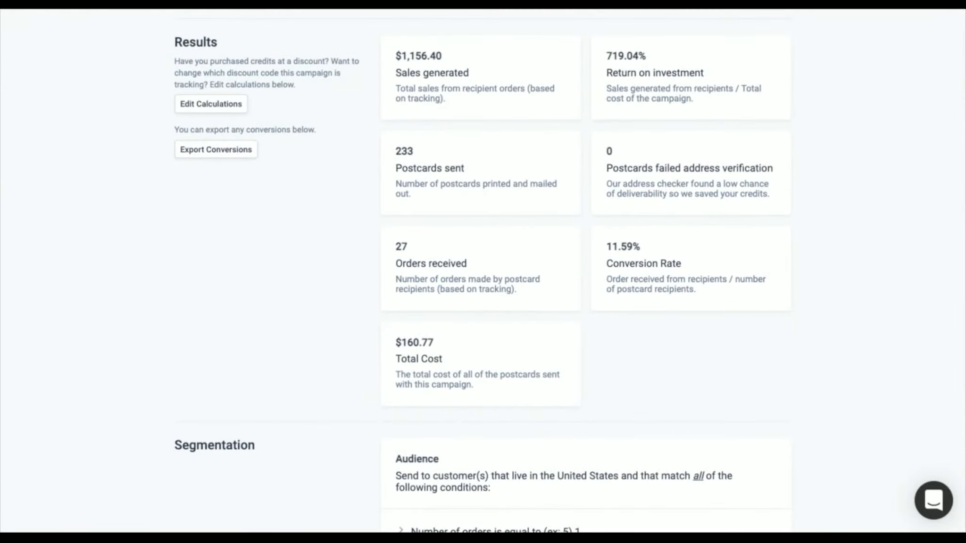
scroll(666, 273, "down", 7)
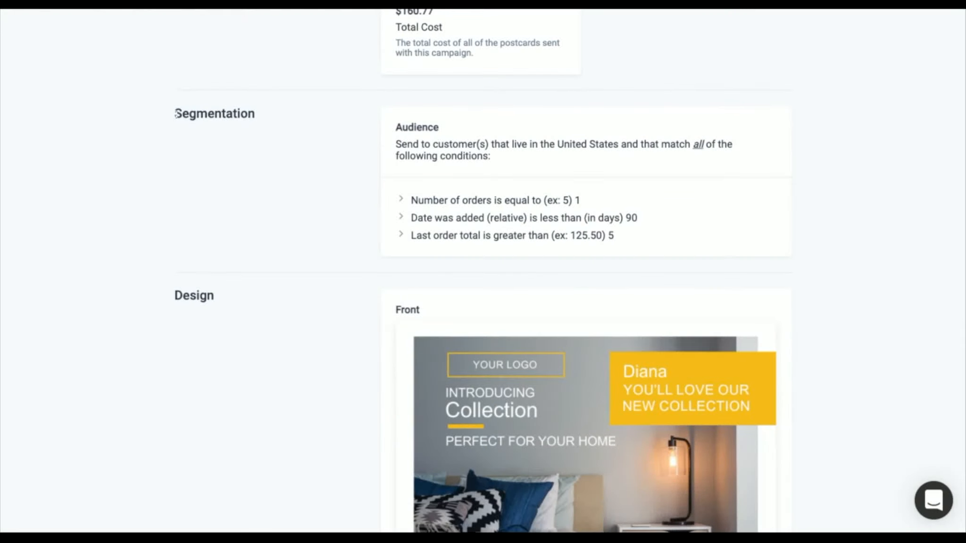
scroll(524, 134, "down", 1)
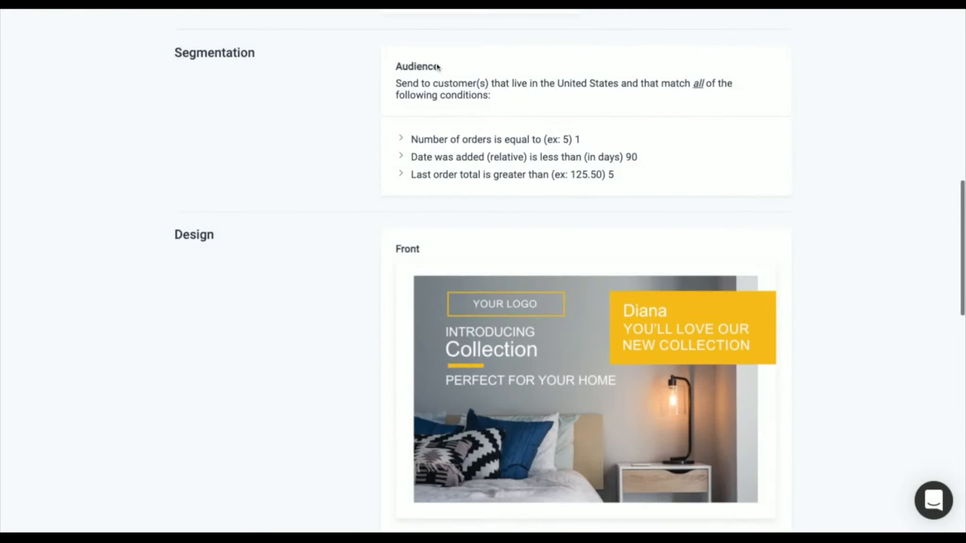
scroll(542, 161, "down", 5)
scroll(543, 163, "down", 10)
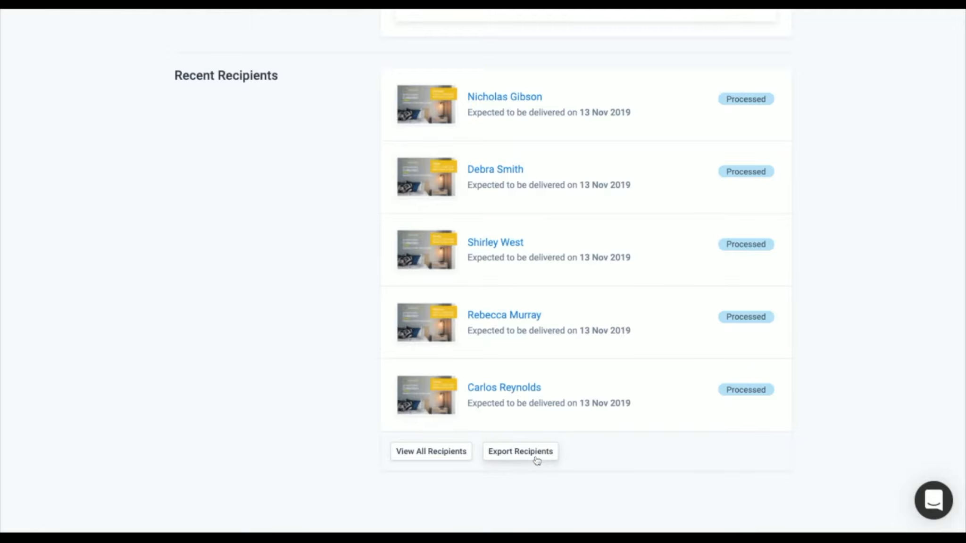
Check the conversion export option in the campaign's results and return to the list of campaigns
scroll(554, 252, "up", 10)
scroll(555, 252, "up", 15)
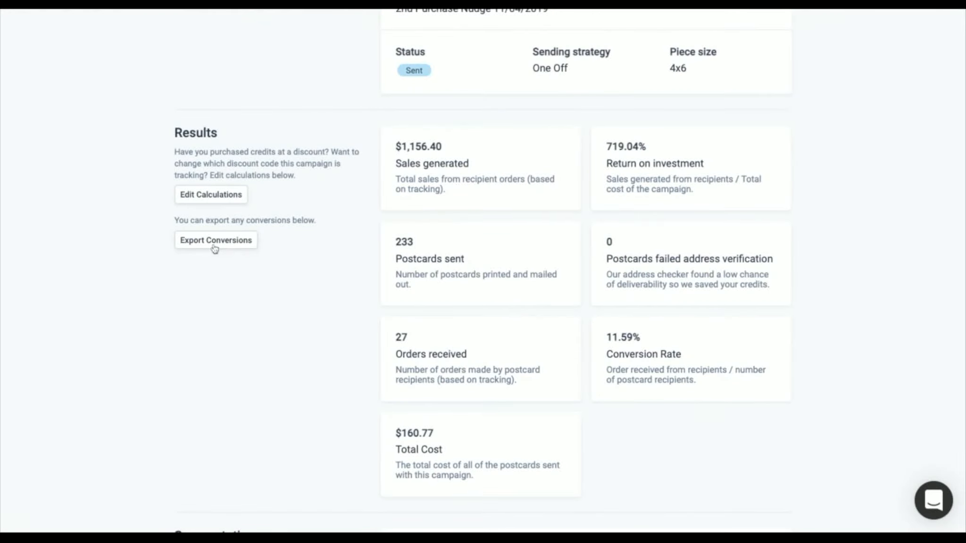
scroll(442, 244, "up", 5)
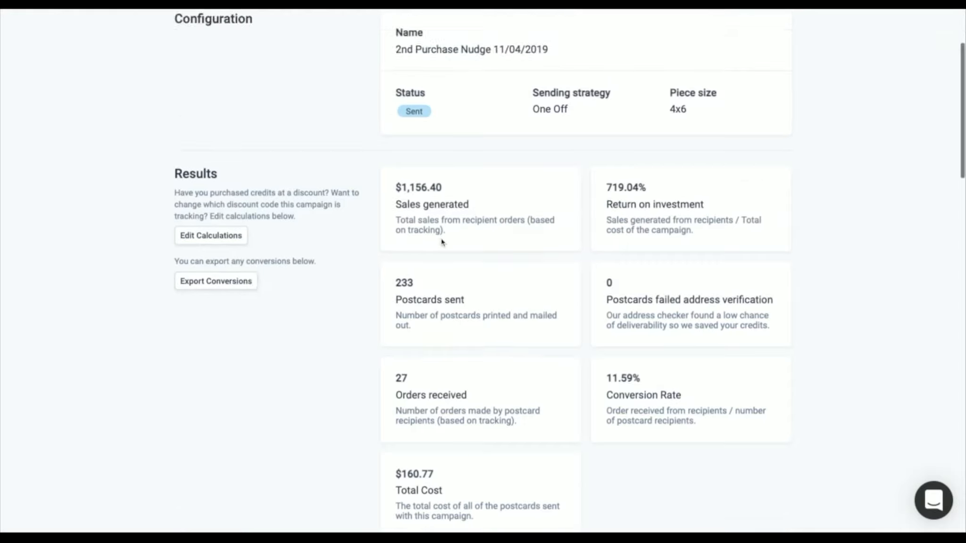
left_click(330, 32)
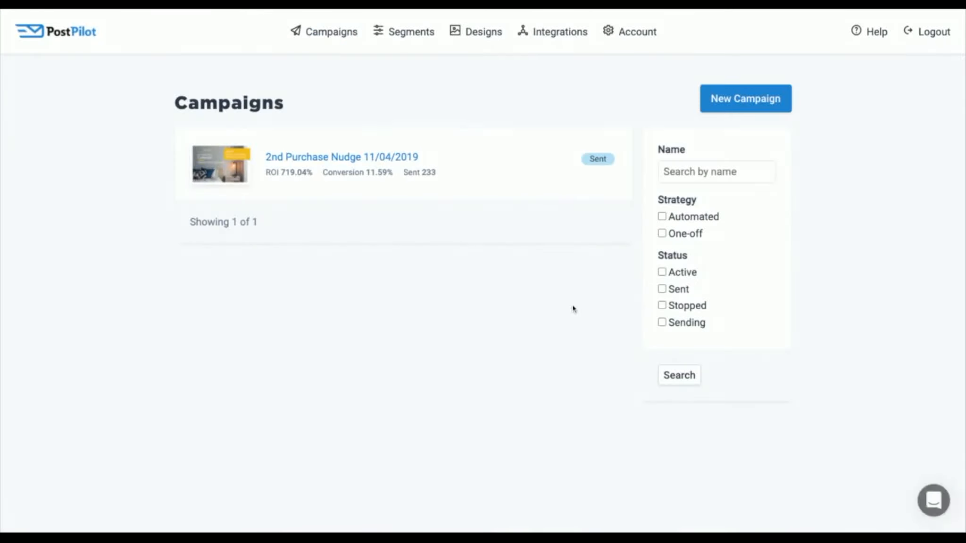